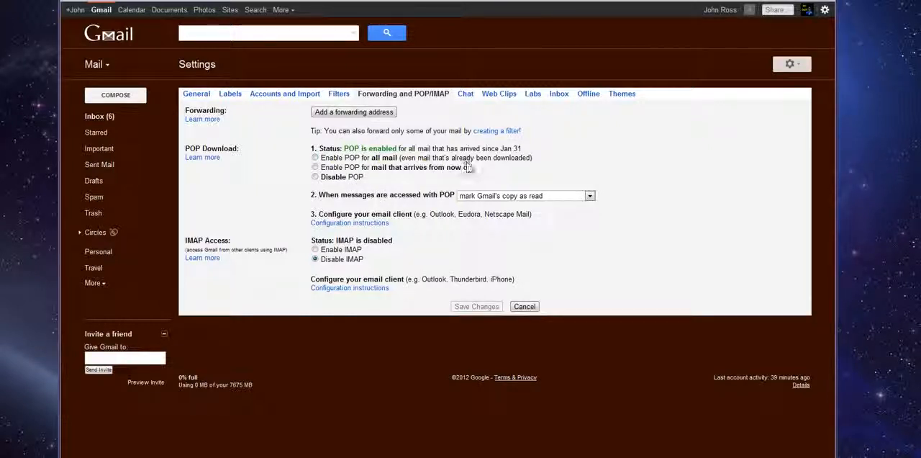
Step: Enable POP for all mail, keep marking Gmail's copy as read when accessed with POP, and save the changes
click(335, 170)
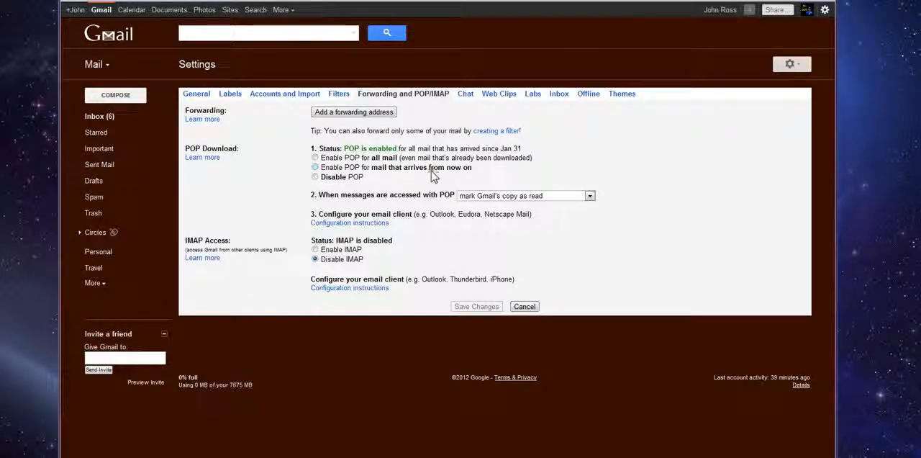
click(316, 157)
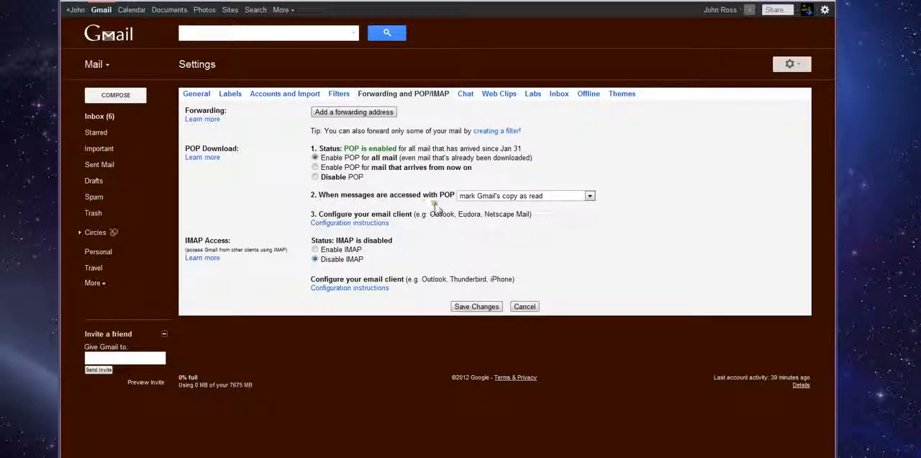
click(589, 196)
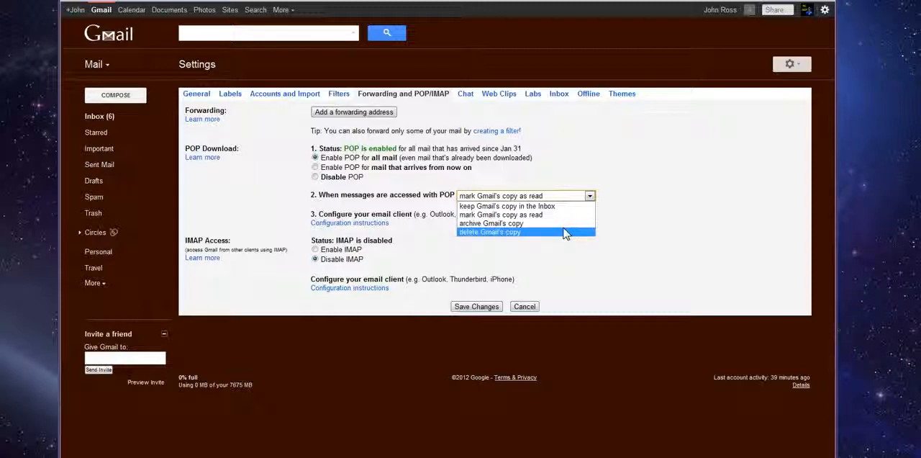
click(494, 216)
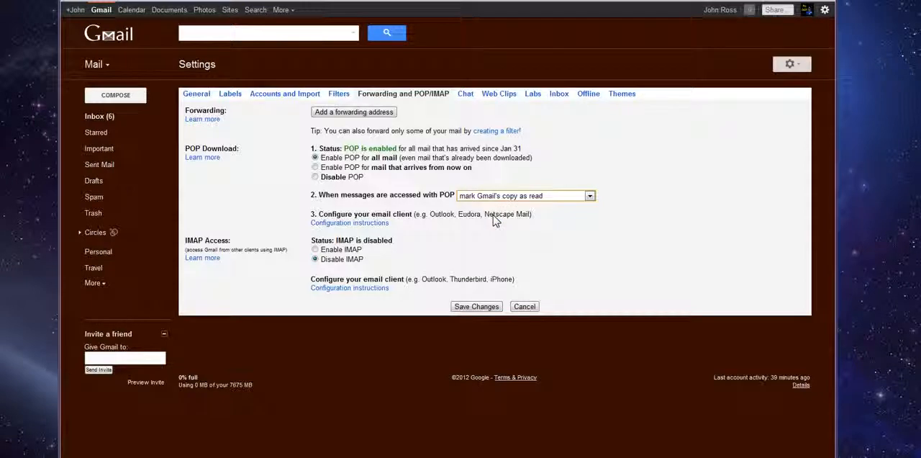
click(475, 307)
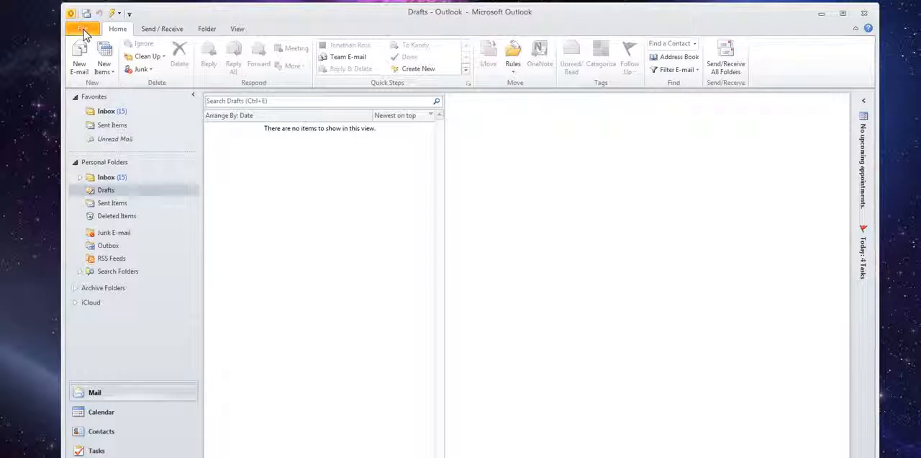
Step: Start adding a new account and choose to manually configure server settings
click(84, 30)
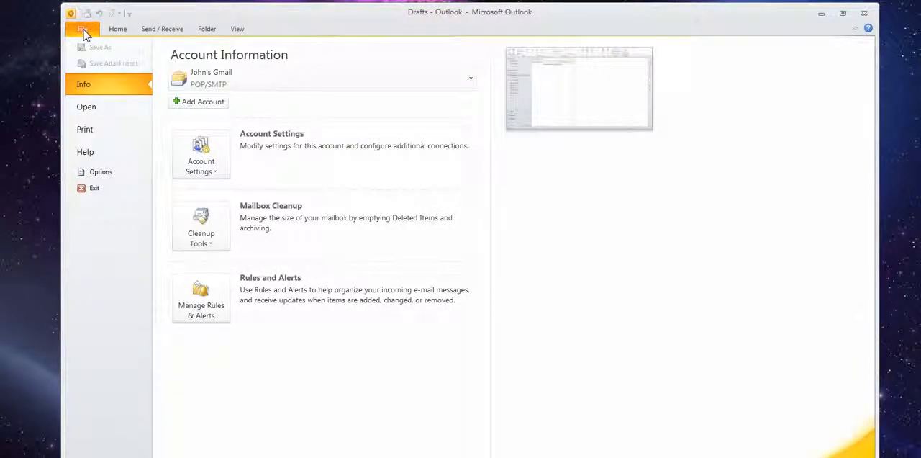
click(221, 102)
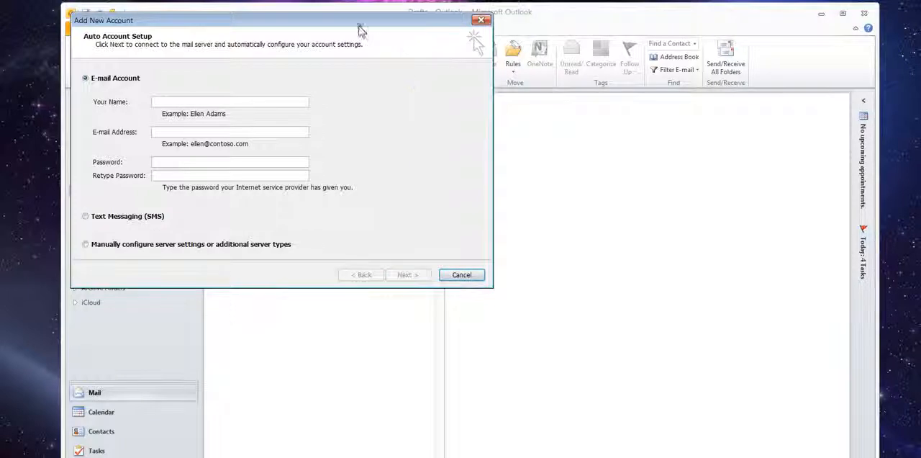
drag(359, 20, 538, 86)
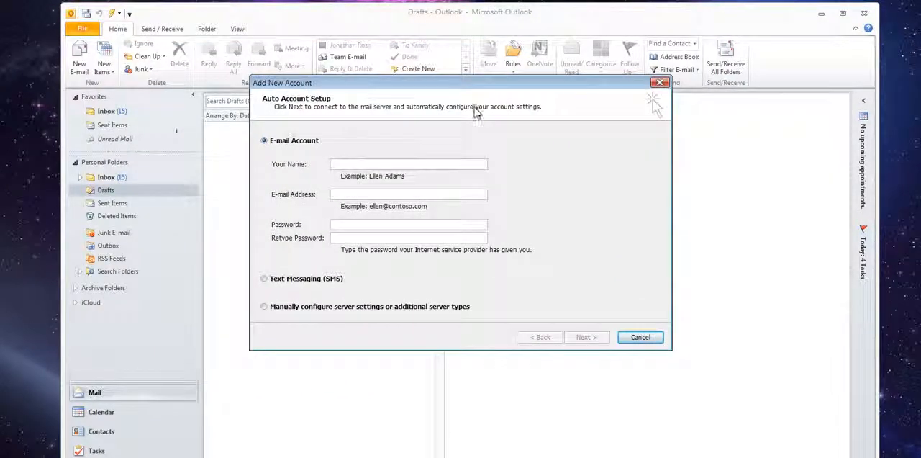
click(265, 308)
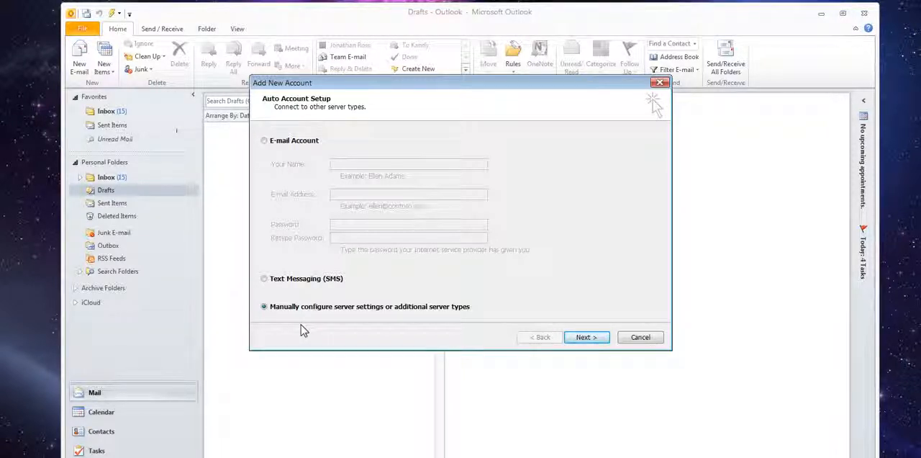
Step: Proceed with manual configuration and choose Internet E-mail as the service
click(265, 142)
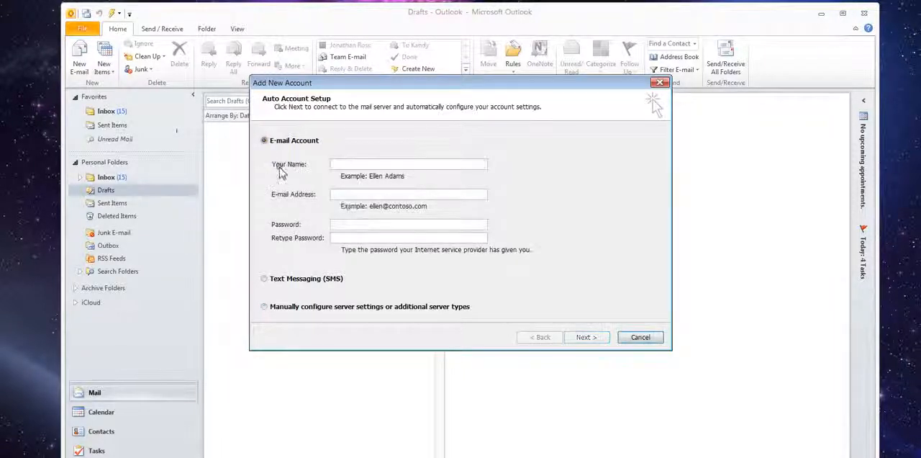
click(265, 306)
click(589, 338)
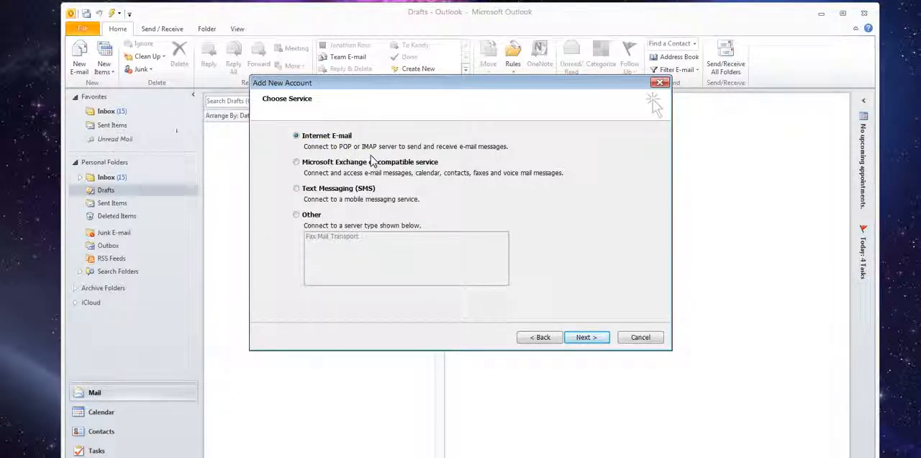
click(585, 341)
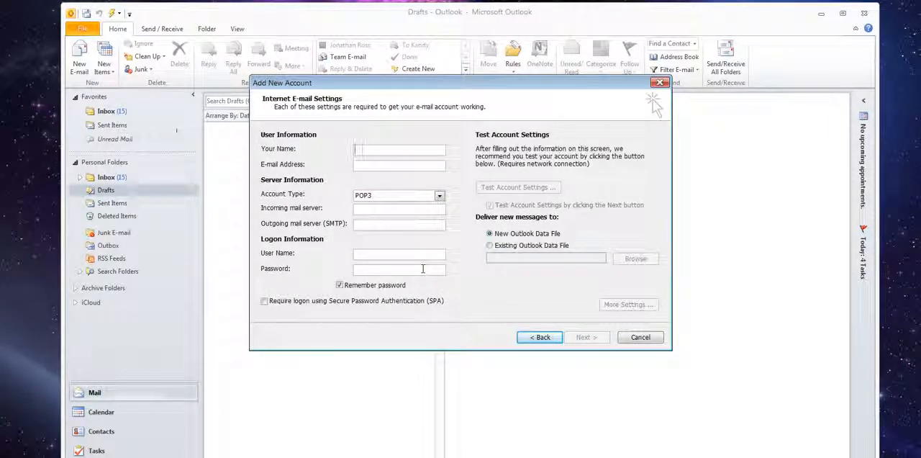
Step: Enter the account holder's display name in the user information
text(PC)
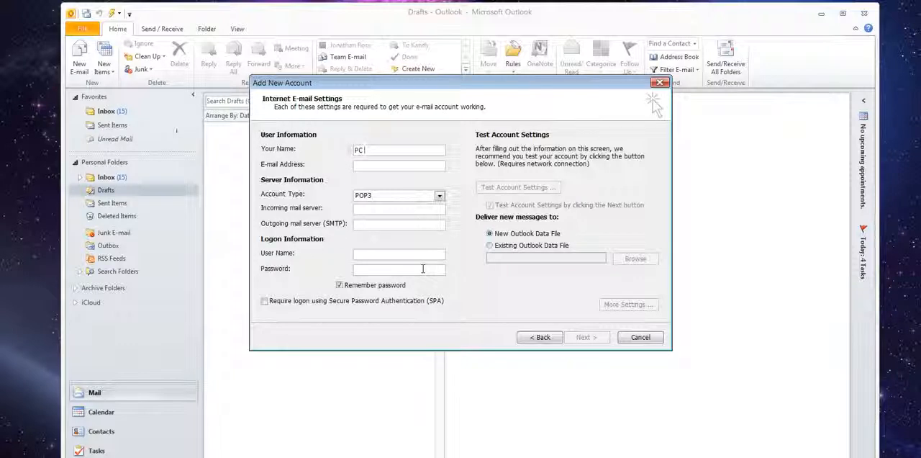
text( GUY)
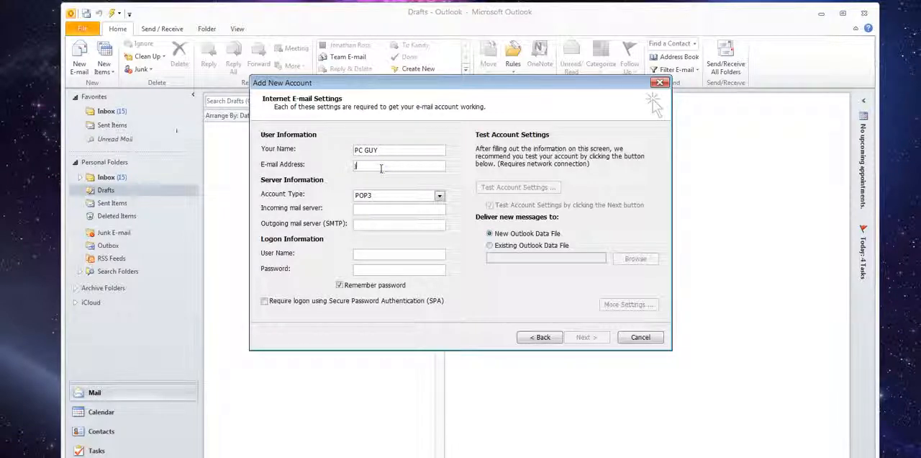
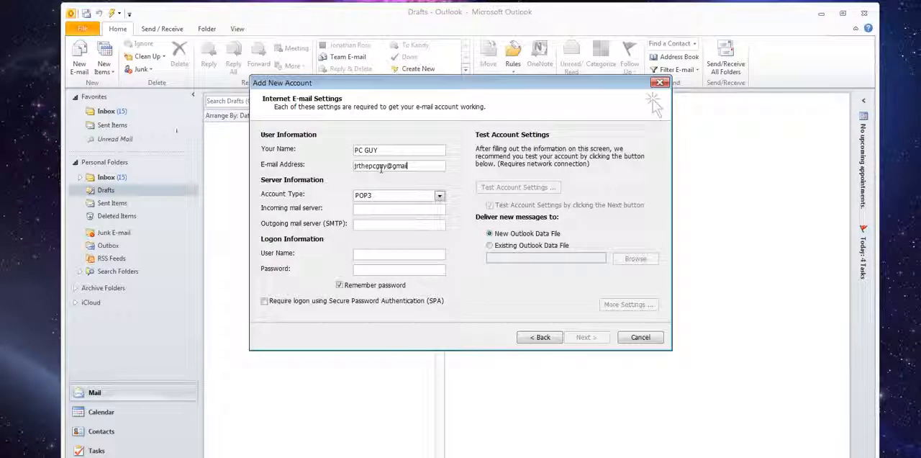
Step: Fill in the account's Gmail e-mail address
key(Tab)
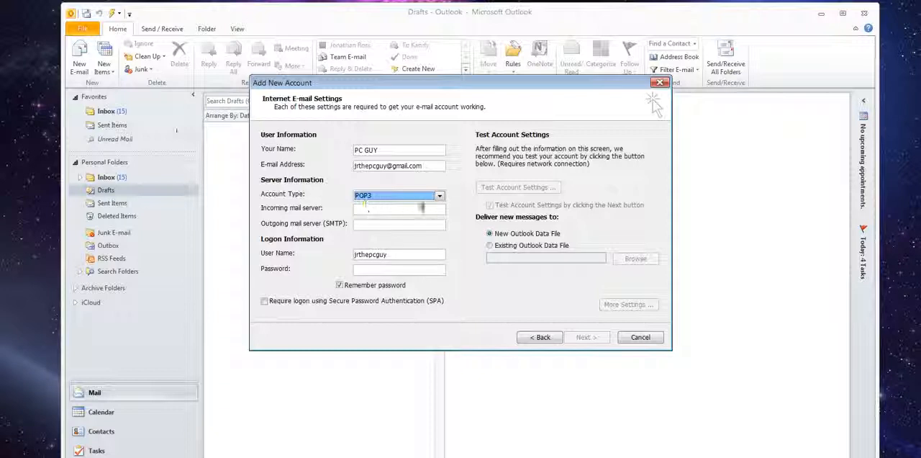
click(439, 195)
click(427, 210)
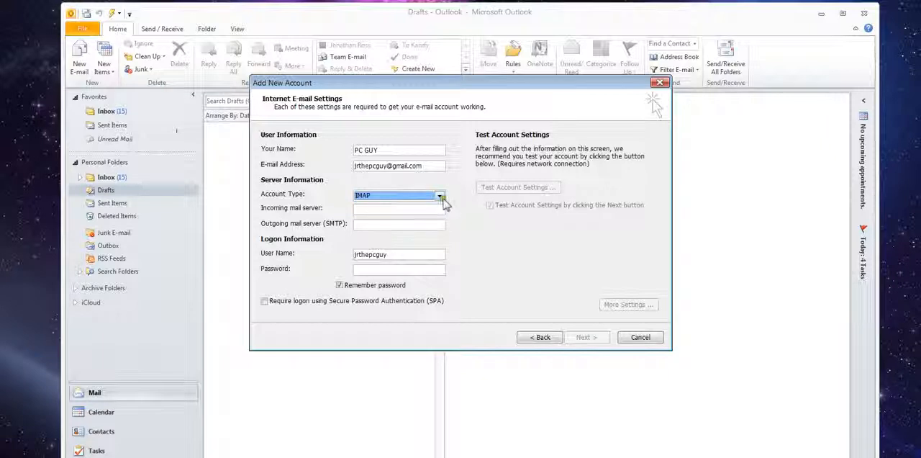
click(439, 195)
click(423, 206)
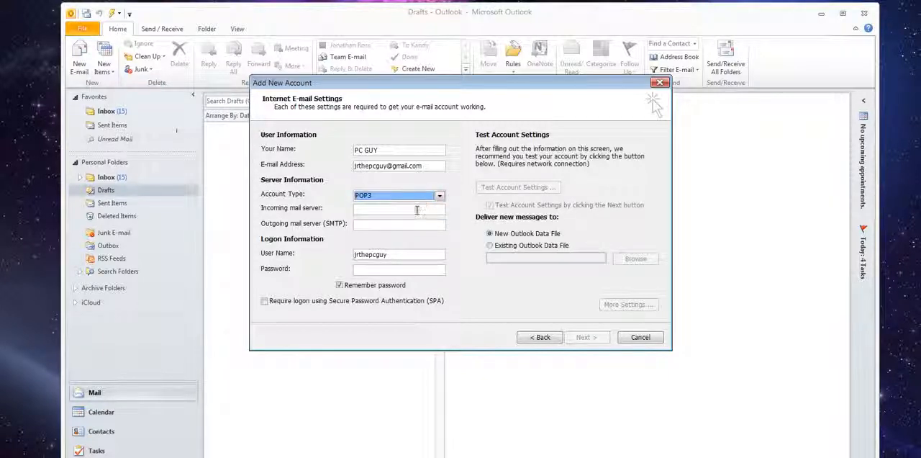
Step: Set the incoming mail server to pop.gmail.com
click(418, 209)
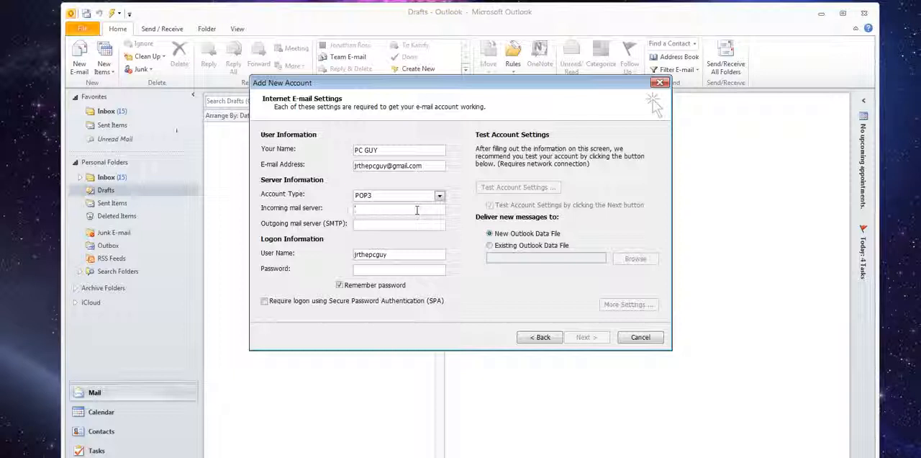
text(pop.)
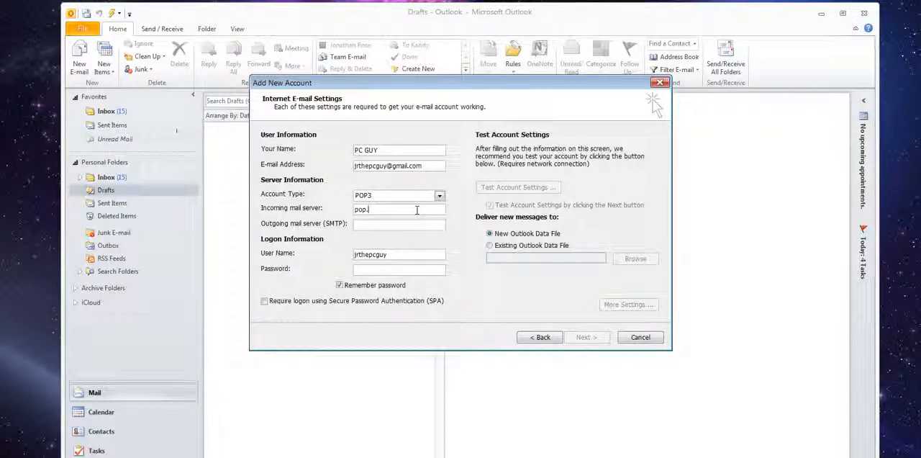
text(gm)
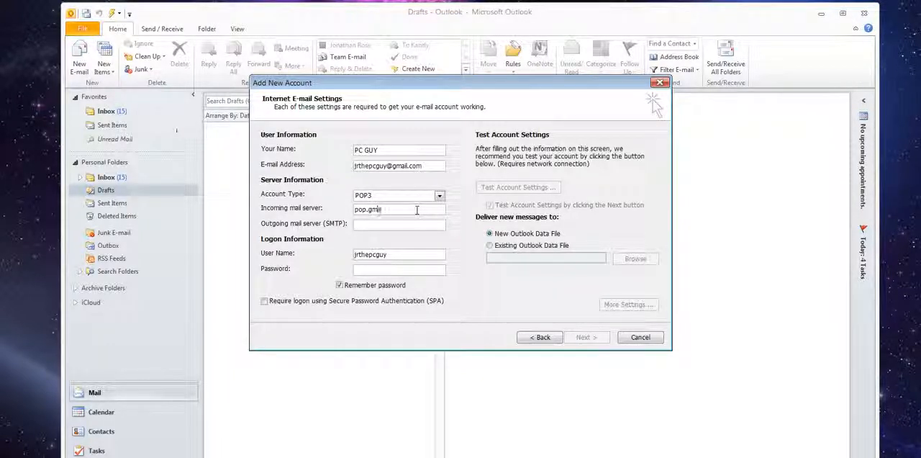
text(ail.com)
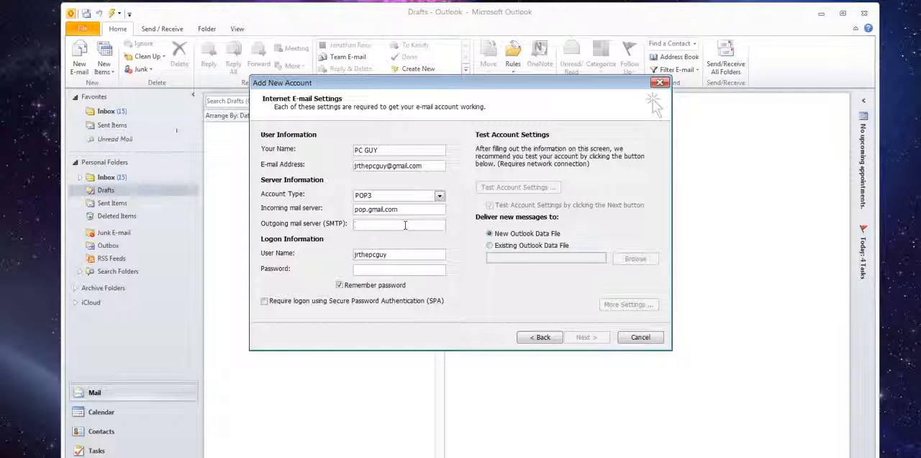
text(smt)
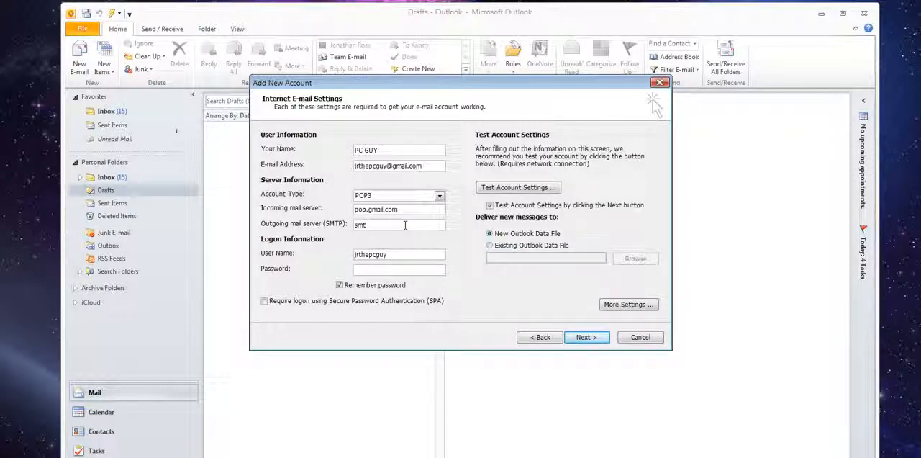
text(p.gmail.)
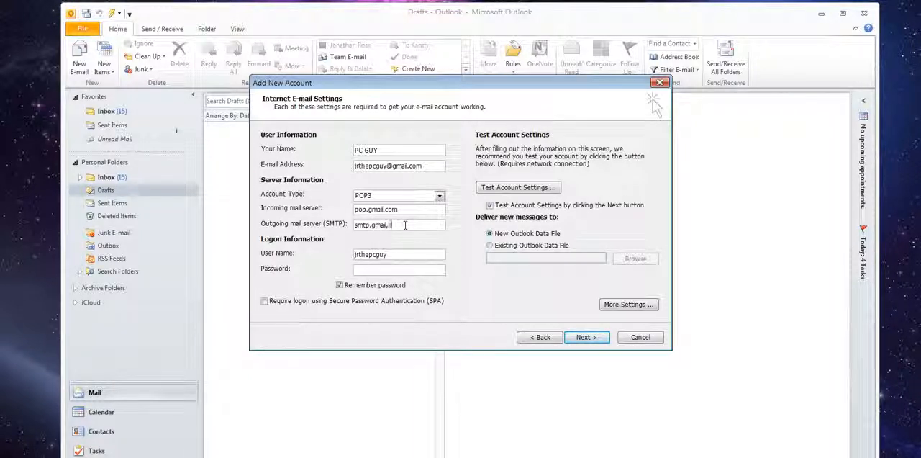
text(com)
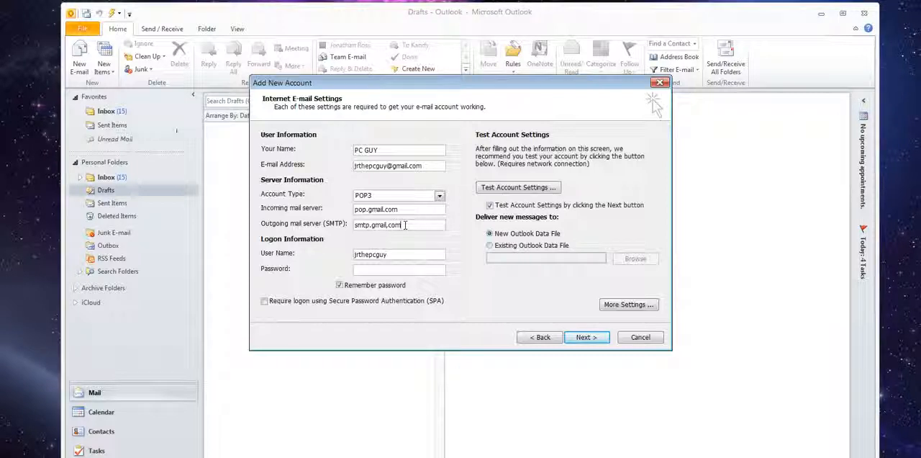
Step: Set the outgoing mail server (SMTP) to smtp.gmail.com
click(388, 227)
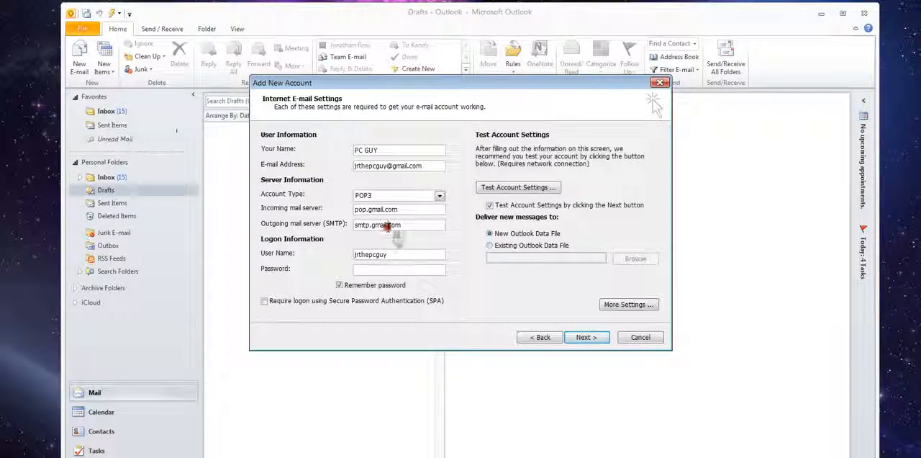
key(BackSpace)
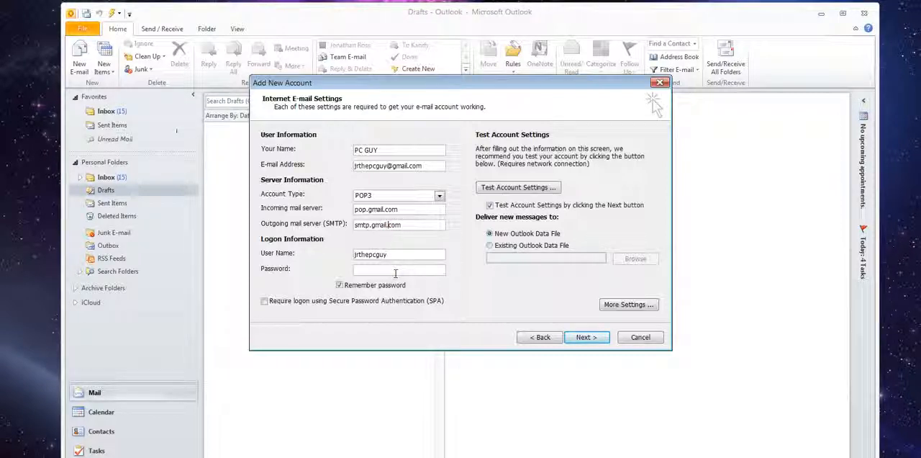
key(Tab)
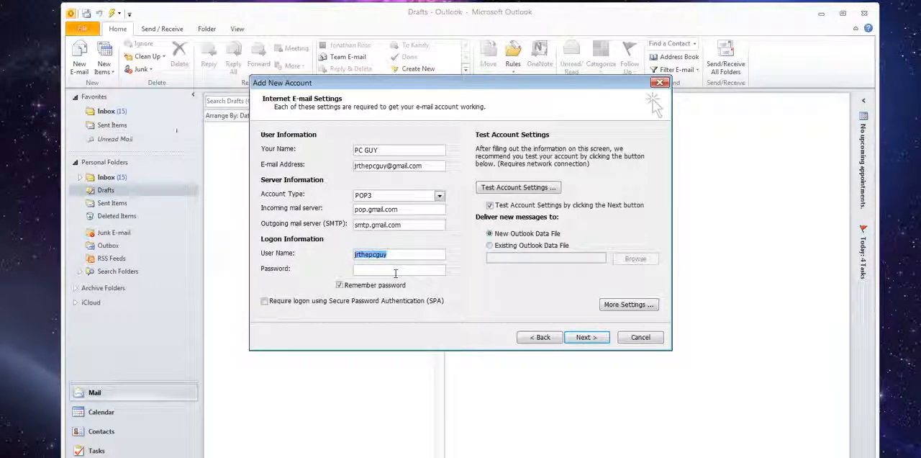
Step: Enter the account password and choose to deliver new messages to an existing Outlook data file
click(396, 269)
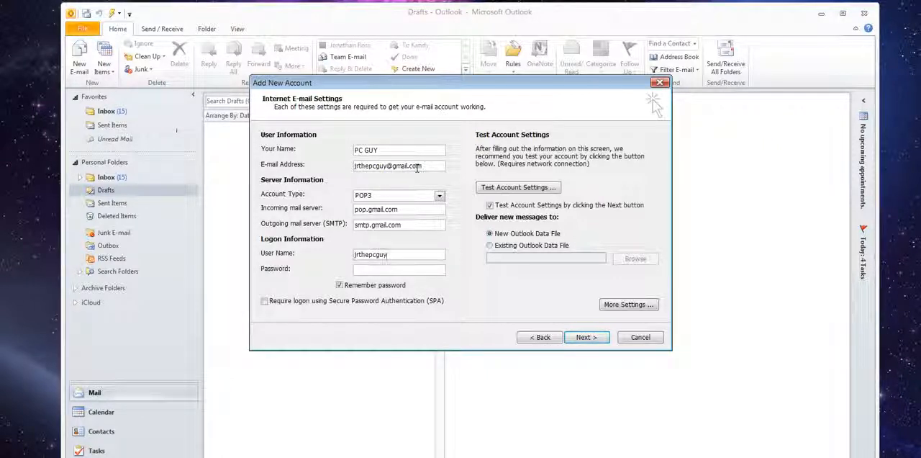
click(394, 269)
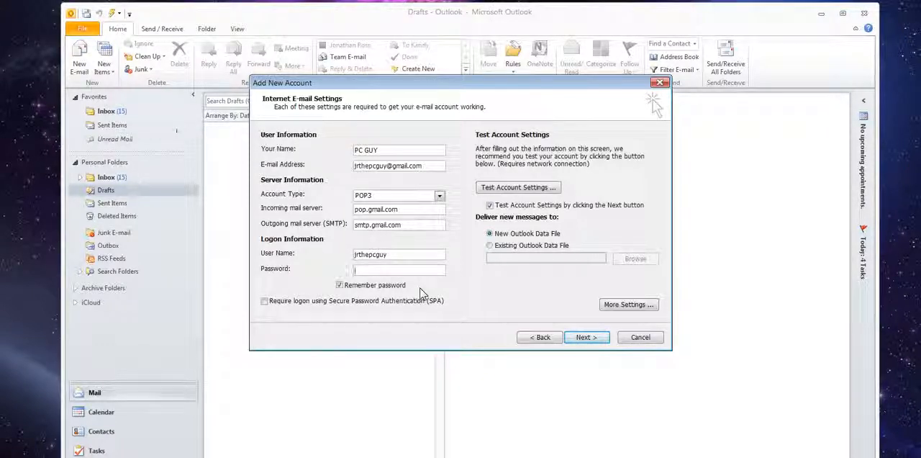
text(*****)
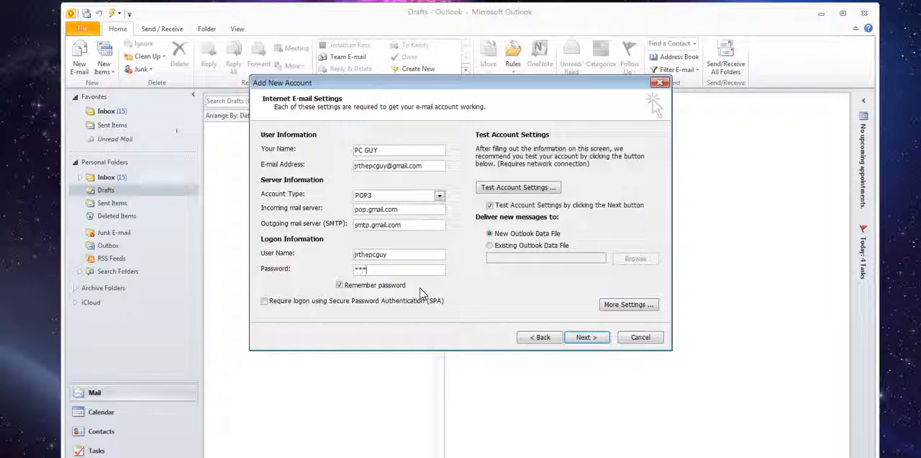
text(***)
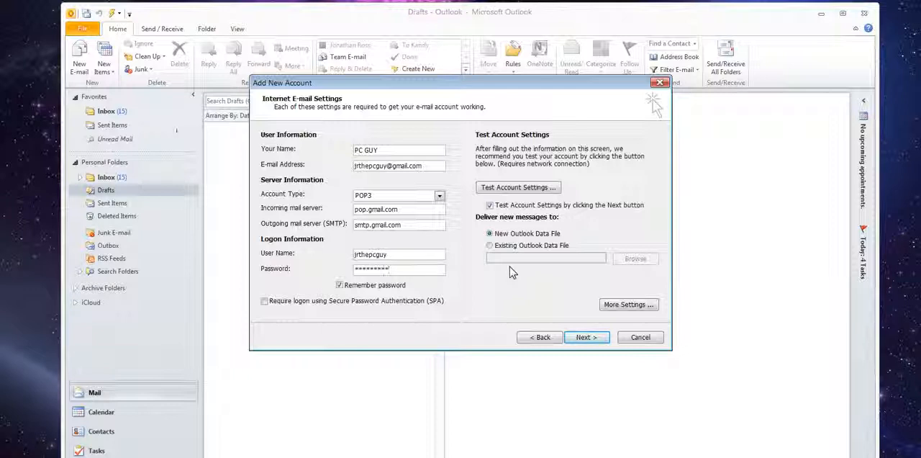
click(489, 246)
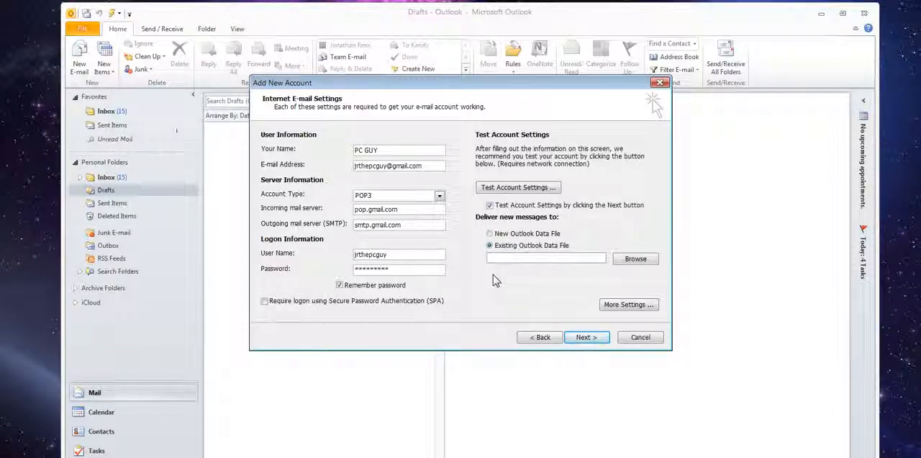
click(630, 264)
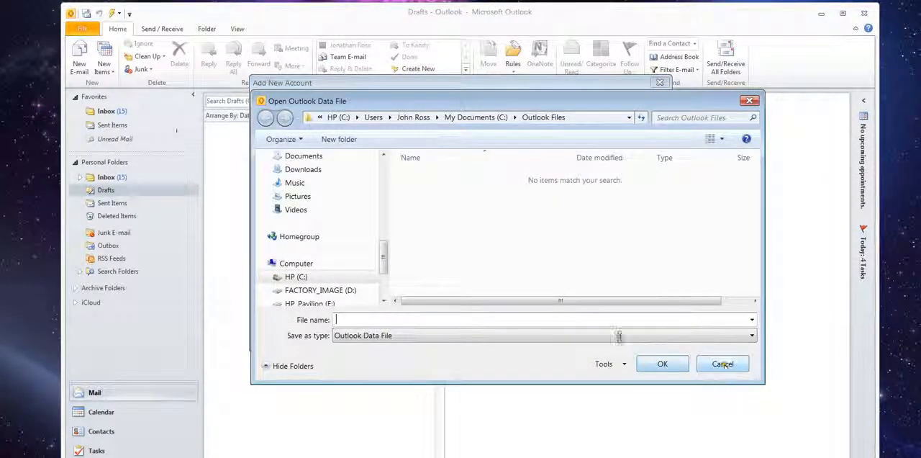
drag(384, 257, 389, 198)
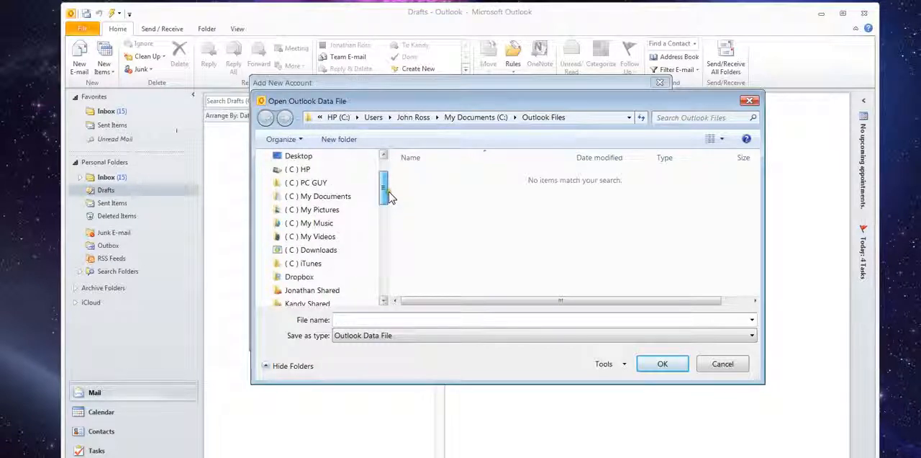
click(331, 200)
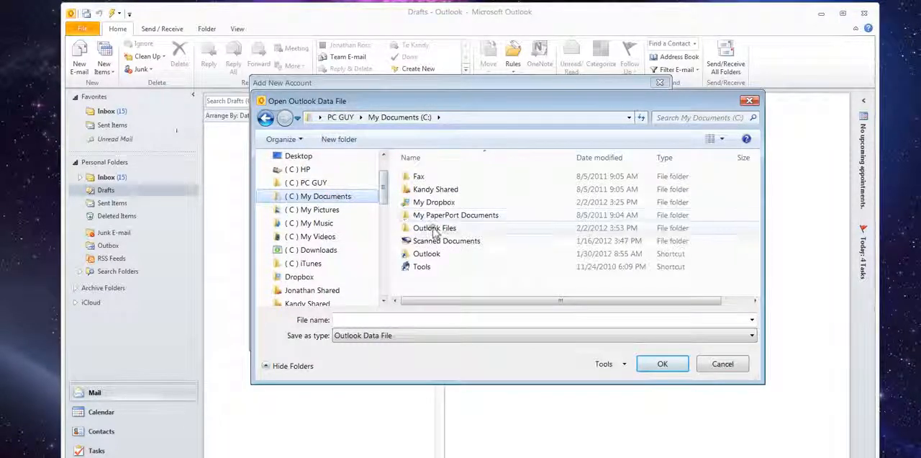
double_click(435, 229)
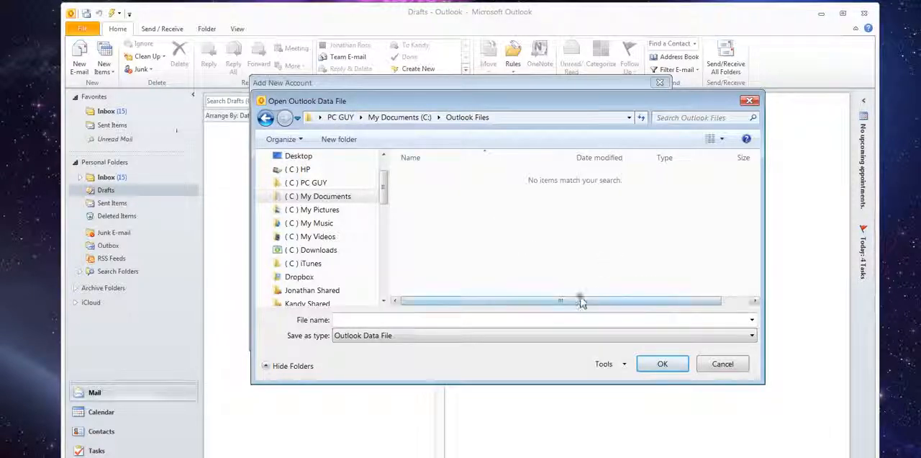
click(720, 365)
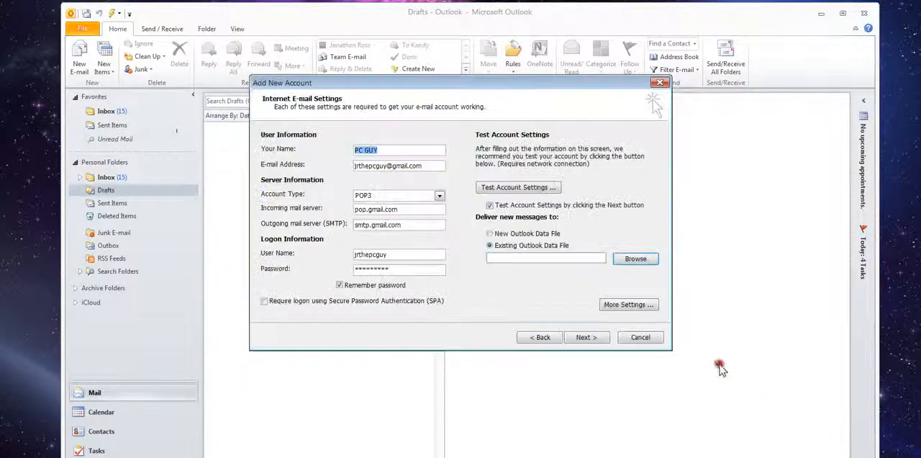
Step: Choose the existing Outlook data file in AppData\Local\Microsoft\Outlook as the delivery location for new messages
click(624, 257)
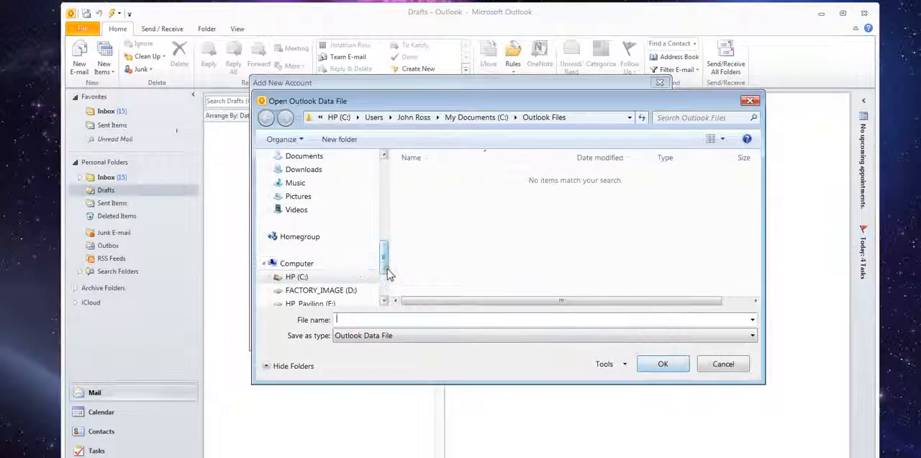
scroll(384, 246, up, 3)
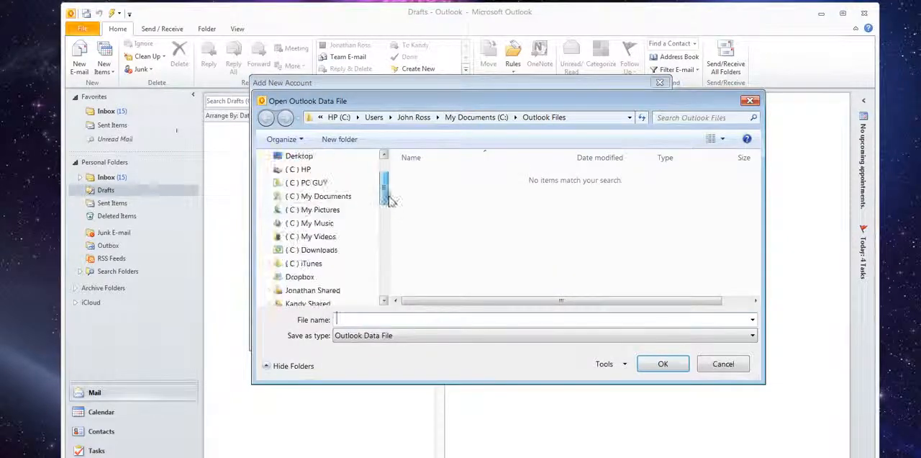
click(328, 200)
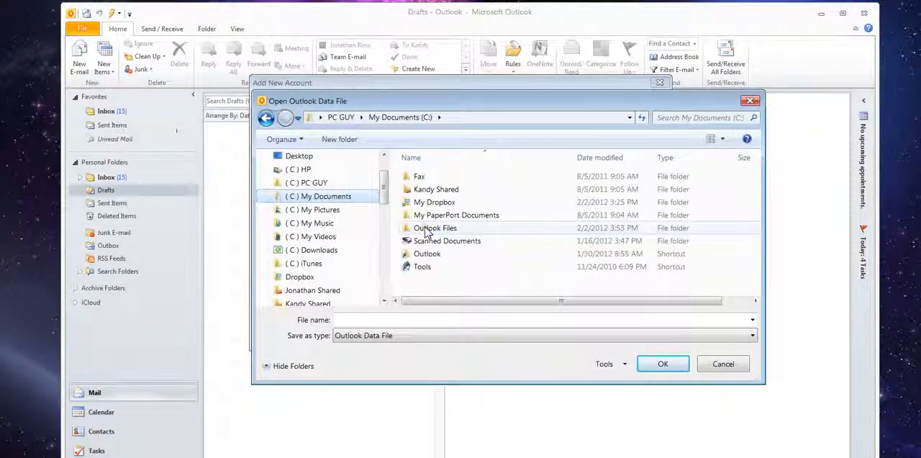
double_click(426, 254)
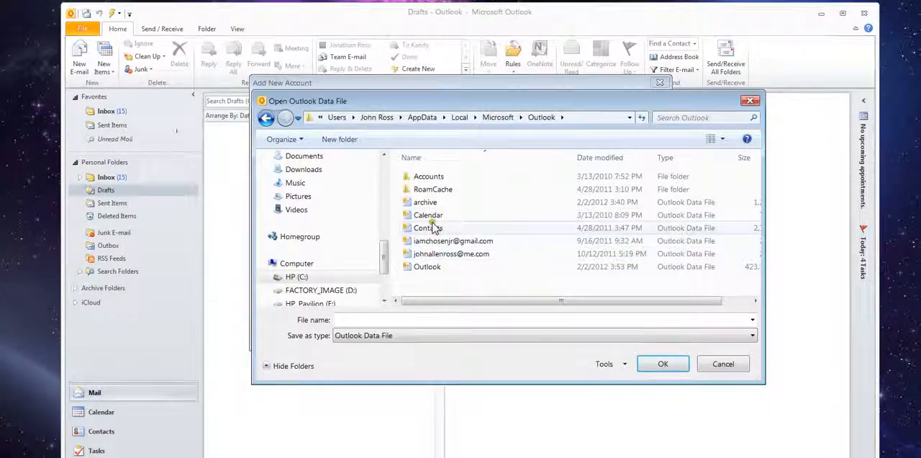
double_click(427, 266)
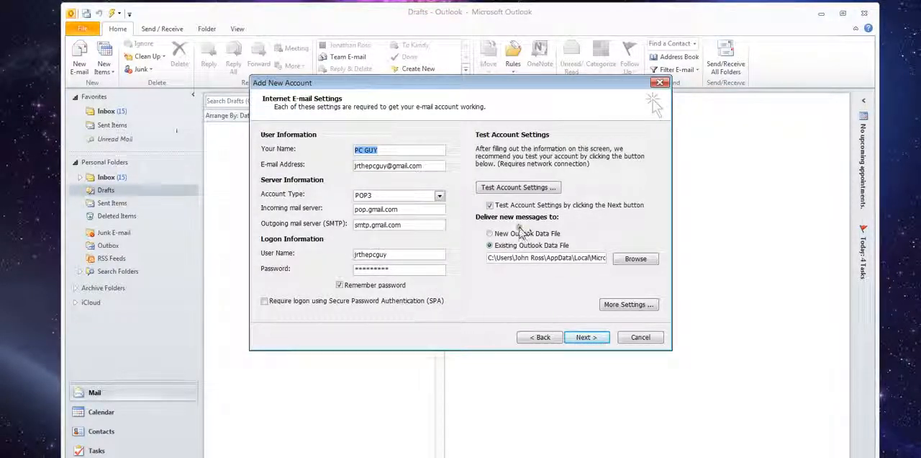
Step: Open More Settings and rename the mail account to PC GUY
click(622, 305)
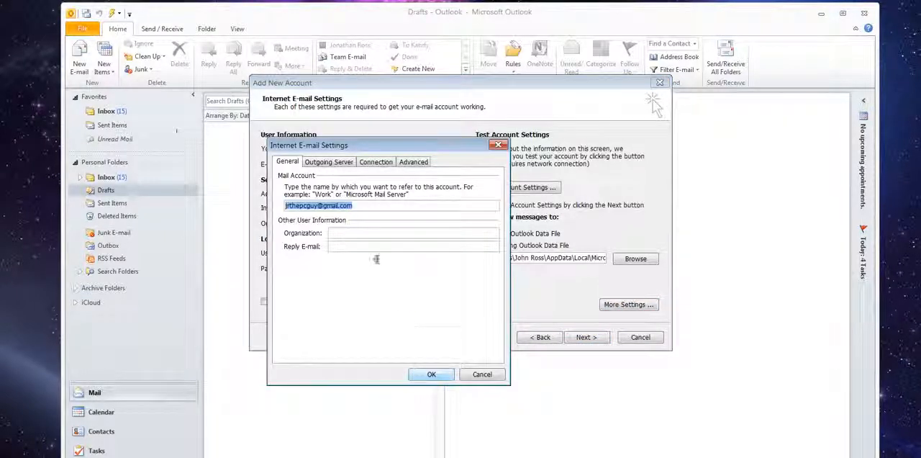
drag(364, 154, 448, 171)
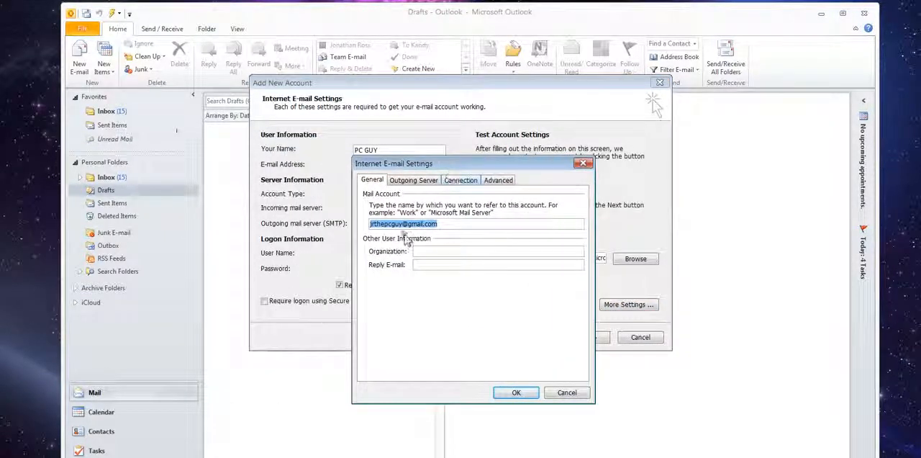
click(448, 223)
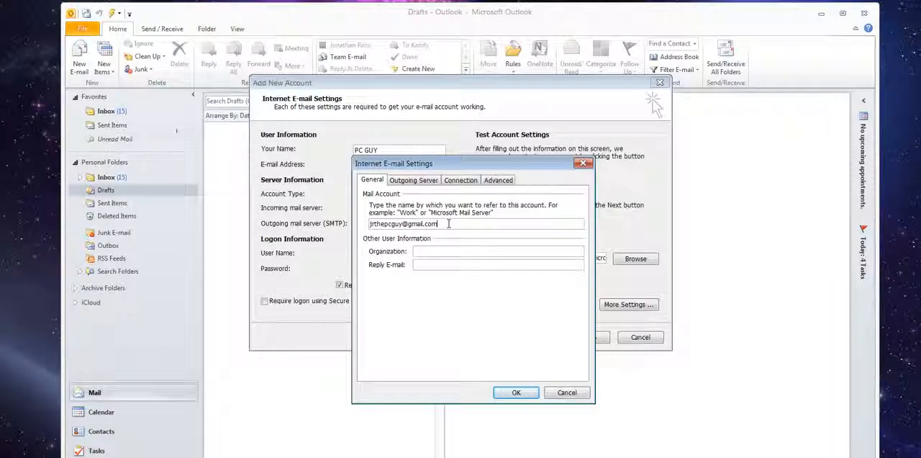
key(BackSpace)
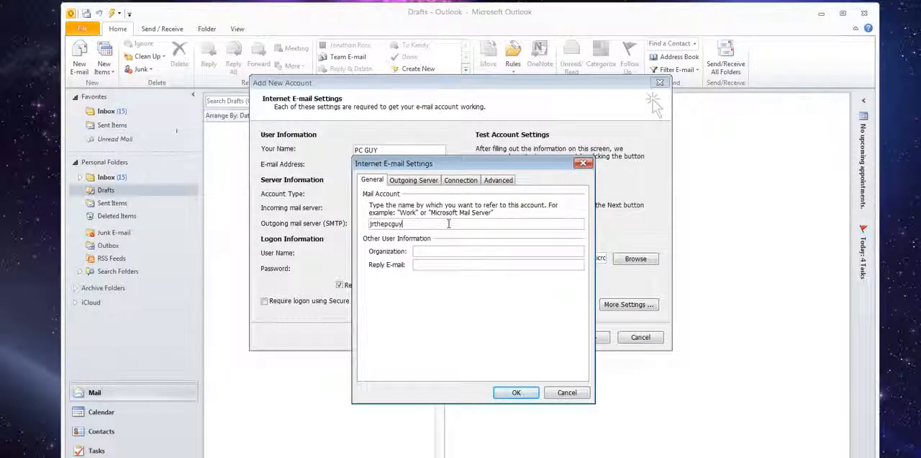
key(Left)
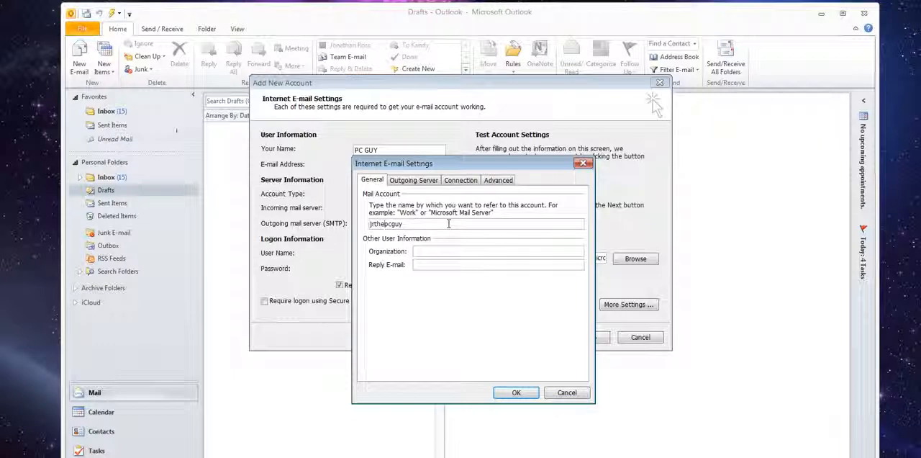
key(BackSpace)
key(BackSpace)
key(BackSpace)
key(Right)
key(Right)
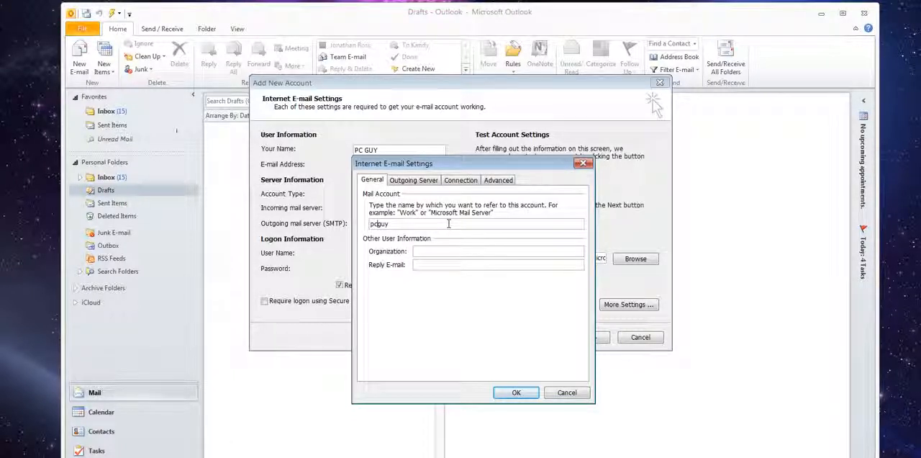
key(BackSpace)
key(BackSpace)
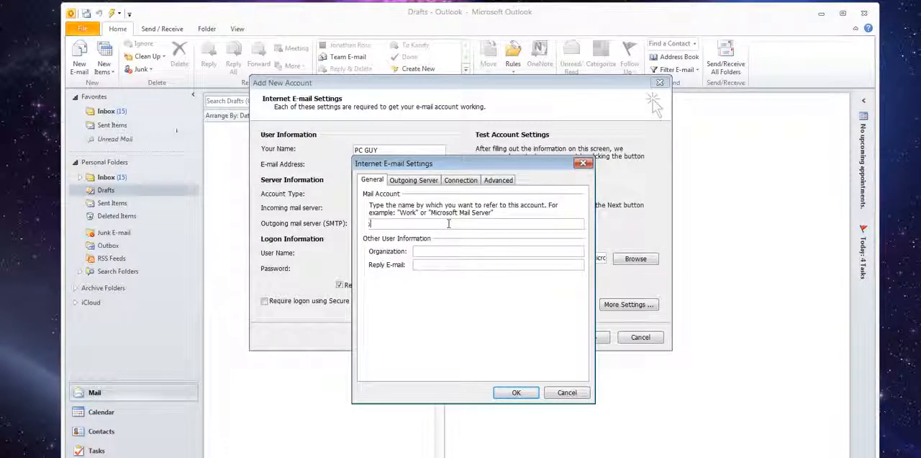
text(PC GU)
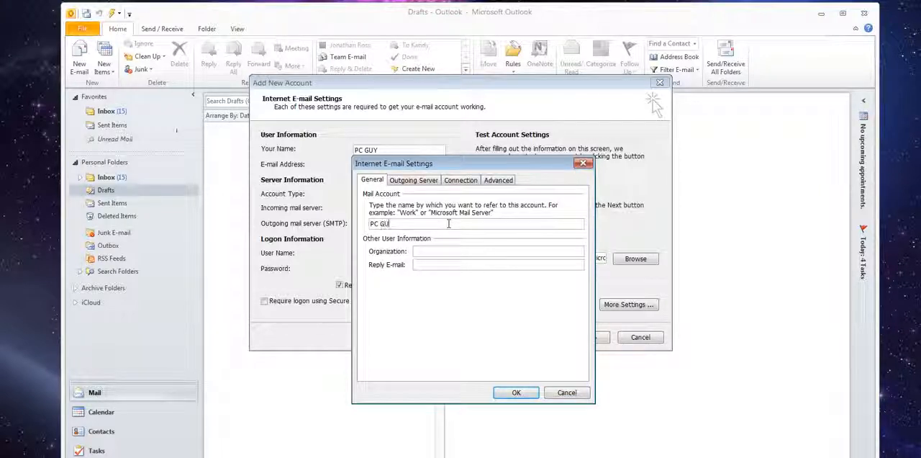
text(Y)
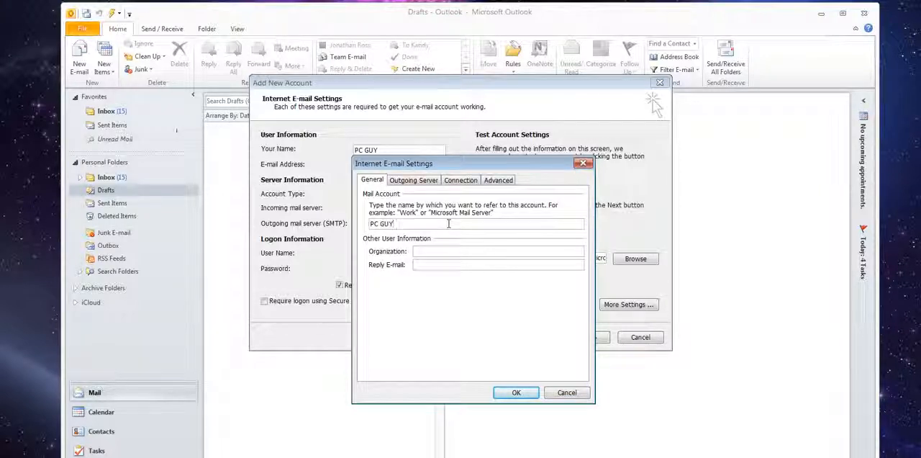
Step: Require authentication for the outgoing SMTP server, using the same settings as the incoming server
click(424, 181)
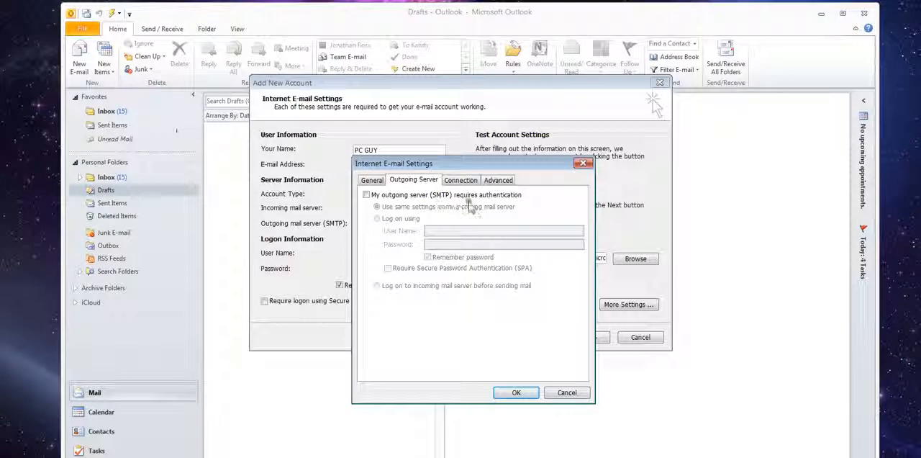
click(366, 194)
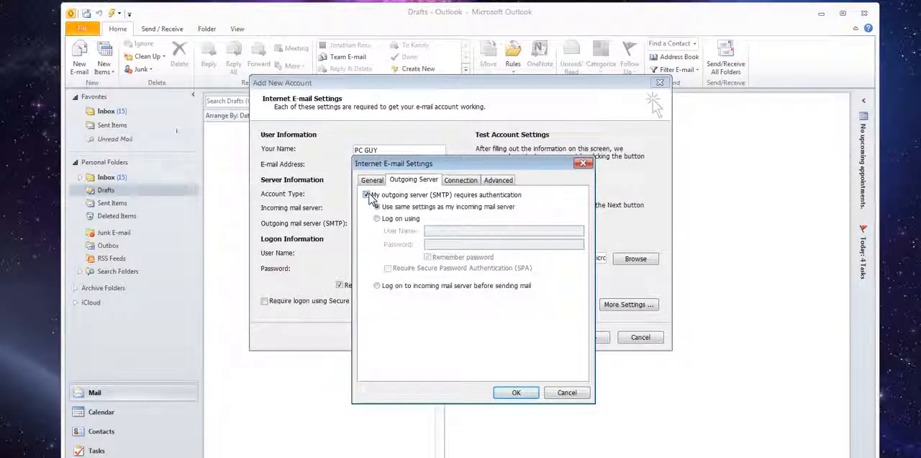
click(462, 181)
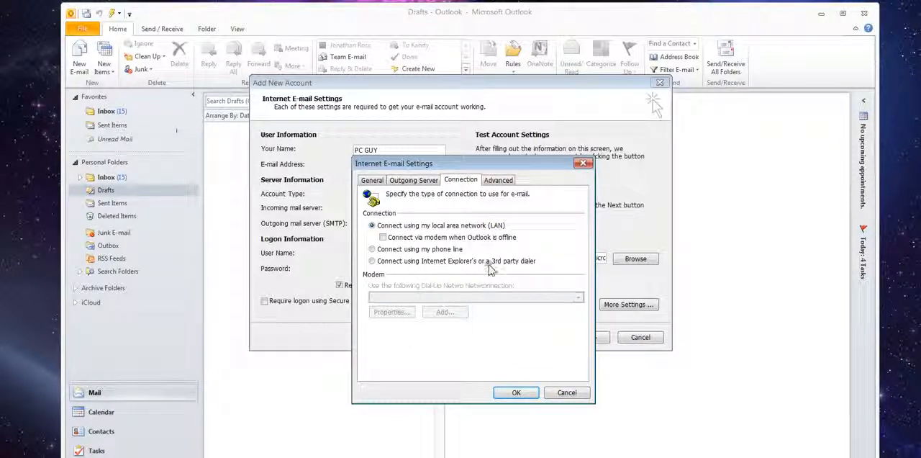
Step: Set the incoming POP3 port to 995 and require an encrypted SSL connection
click(494, 181)
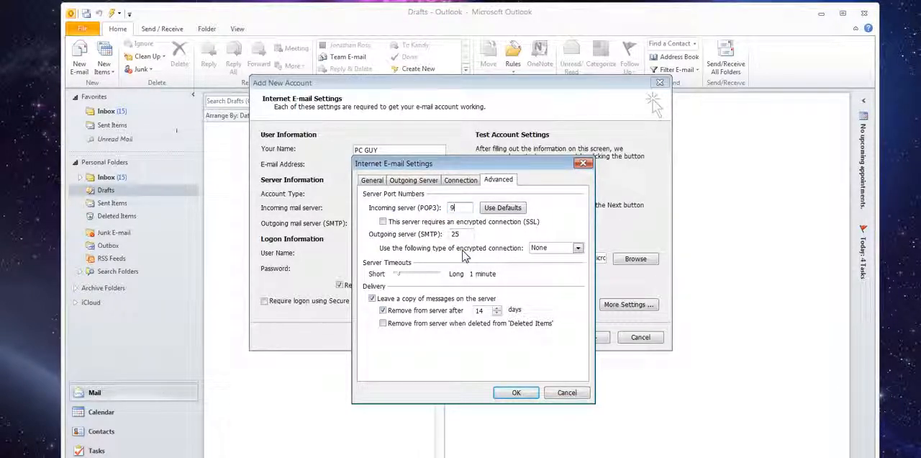
text(95)
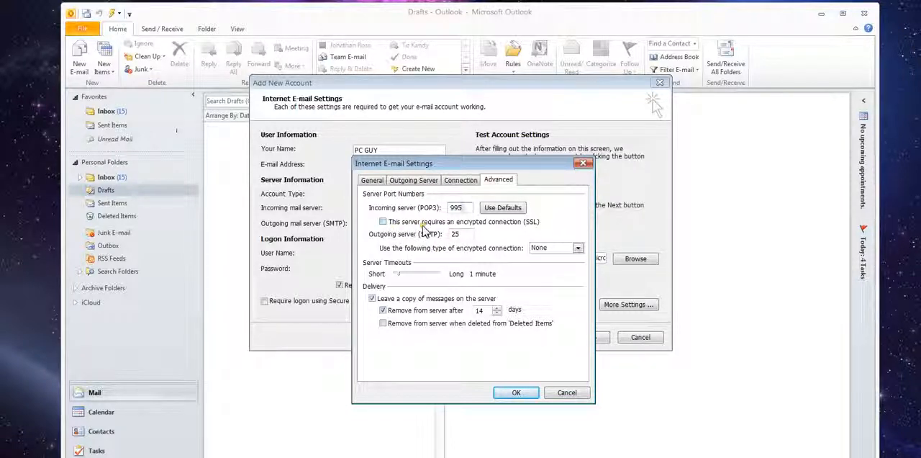
click(383, 222)
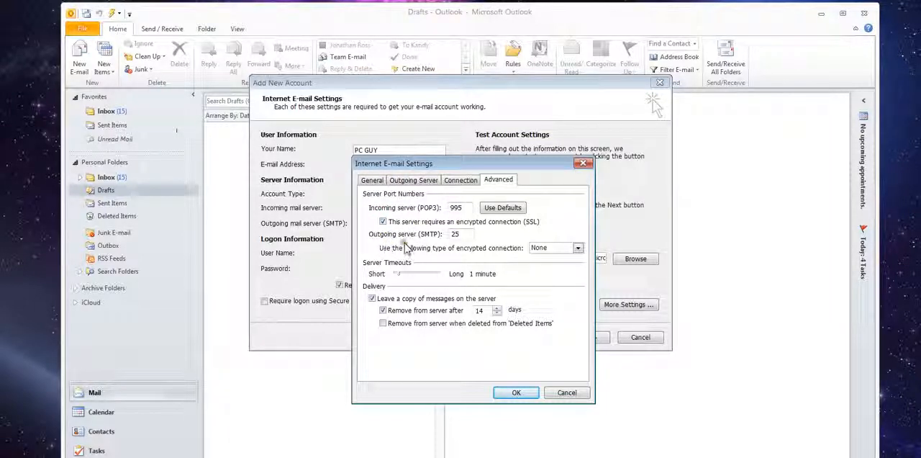
Step: Set the outgoing SMTP port to 465 with SSL as the encrypted connection type
double_click(454, 234)
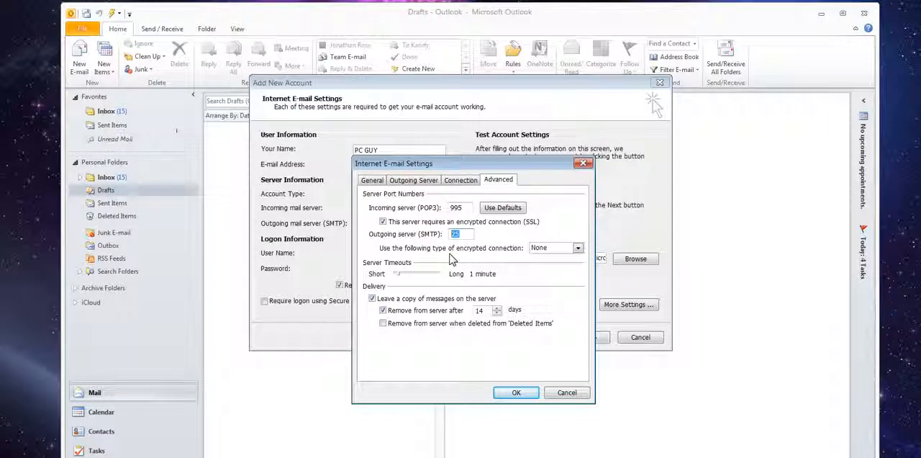
text(46)
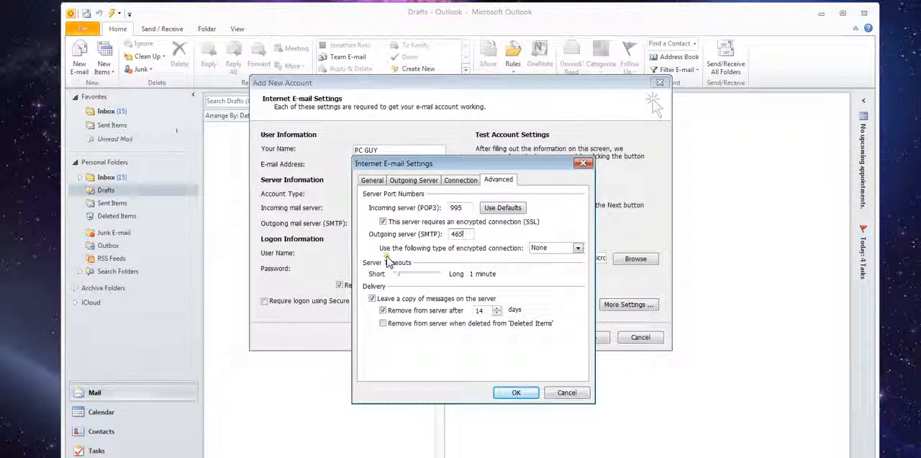
click(411, 256)
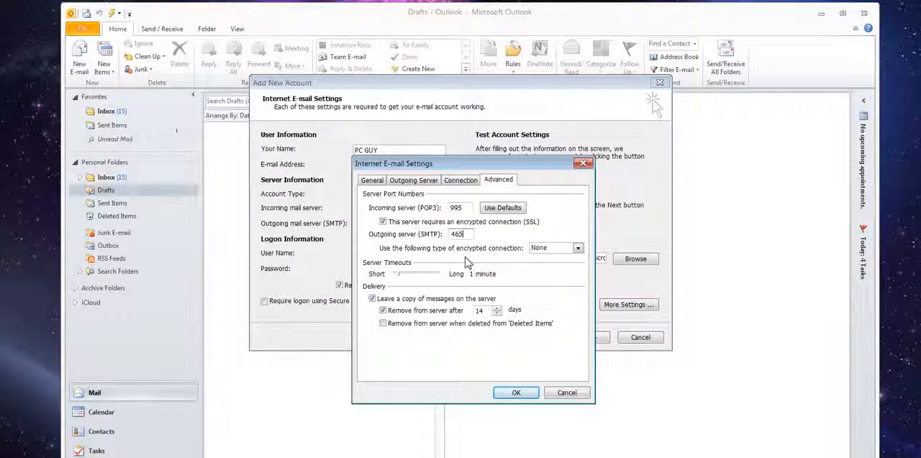
click(577, 248)
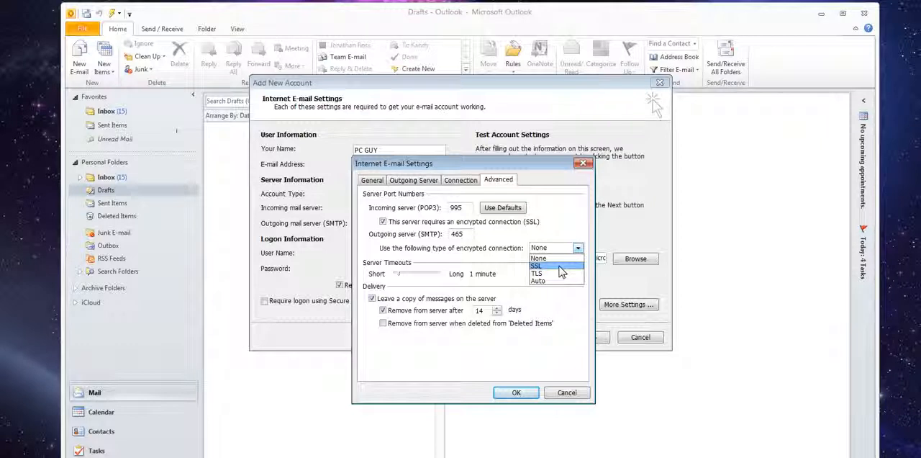
click(560, 267)
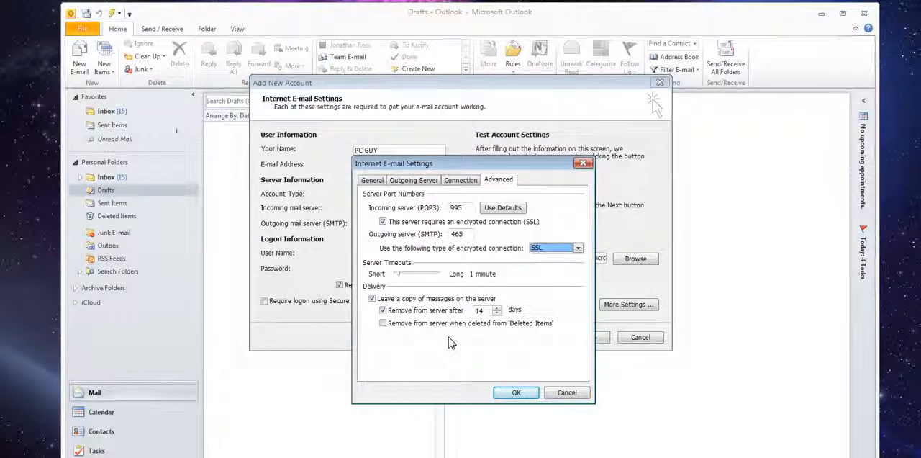
Step: Set messages to be removed from the server after 10 days and confirm the extra settings
click(496, 313)
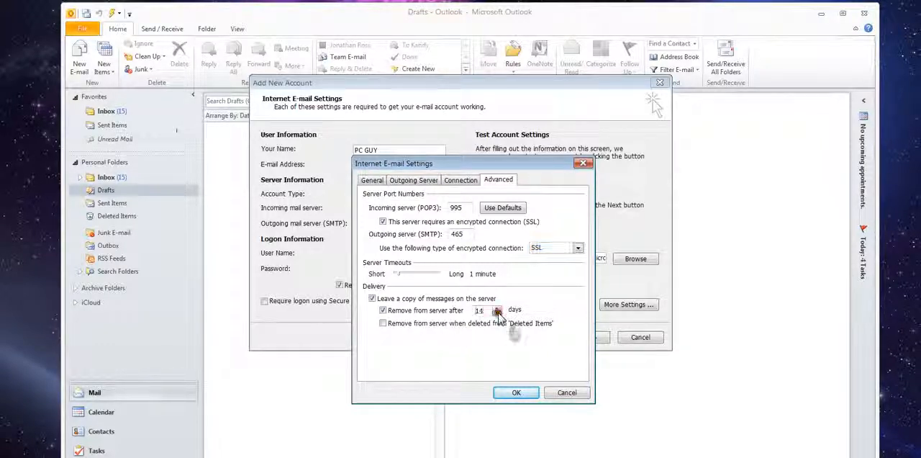
click(496, 313)
click(496, 313)
click(497, 313)
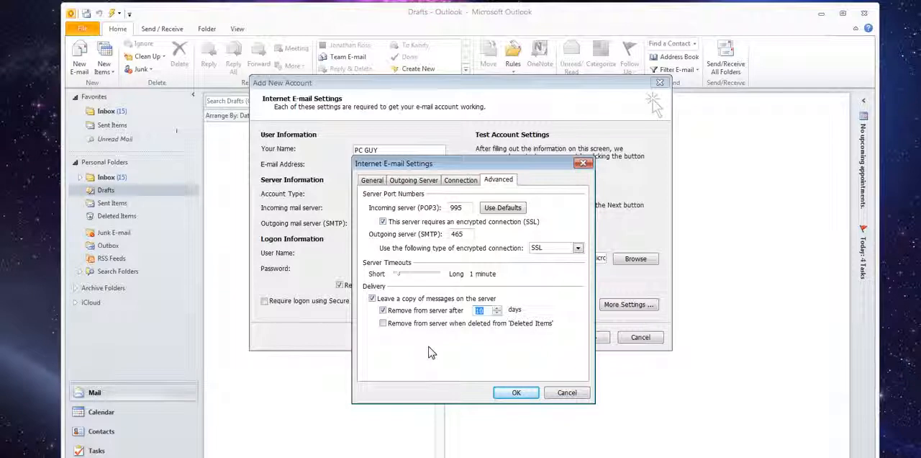
click(517, 393)
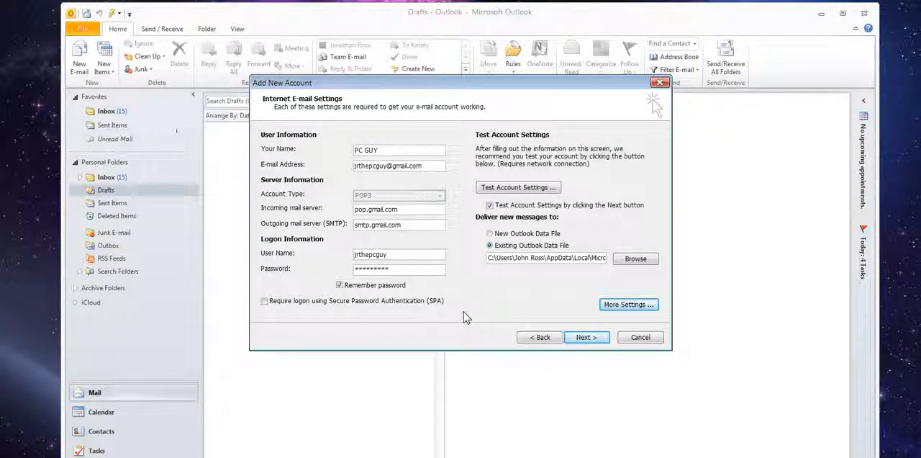
Step: Run the account settings test and review its Tasks and Errors lists
click(584, 342)
click(584, 341)
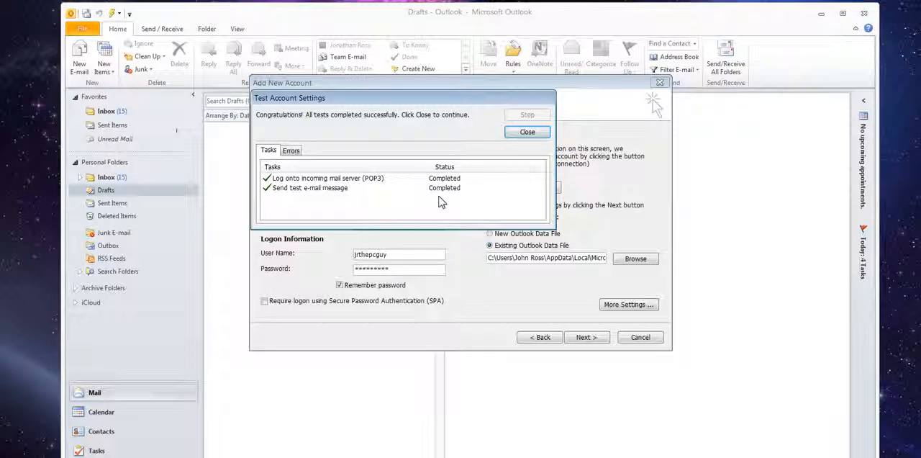
click(291, 149)
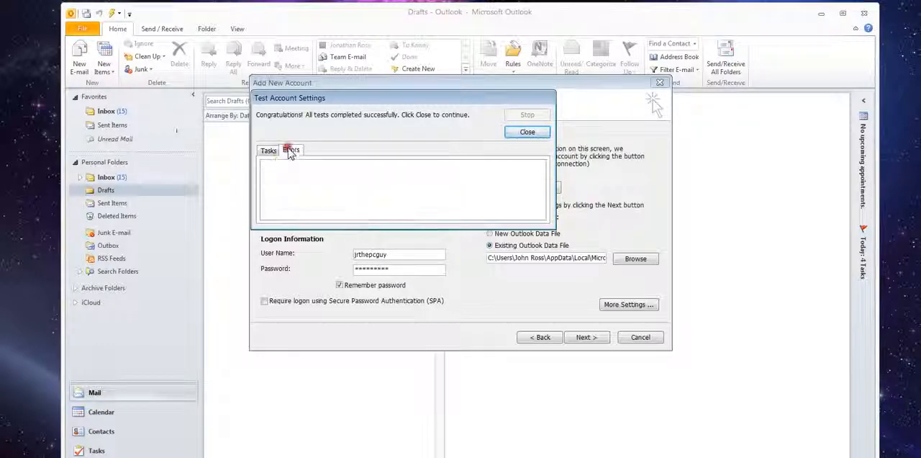
click(268, 150)
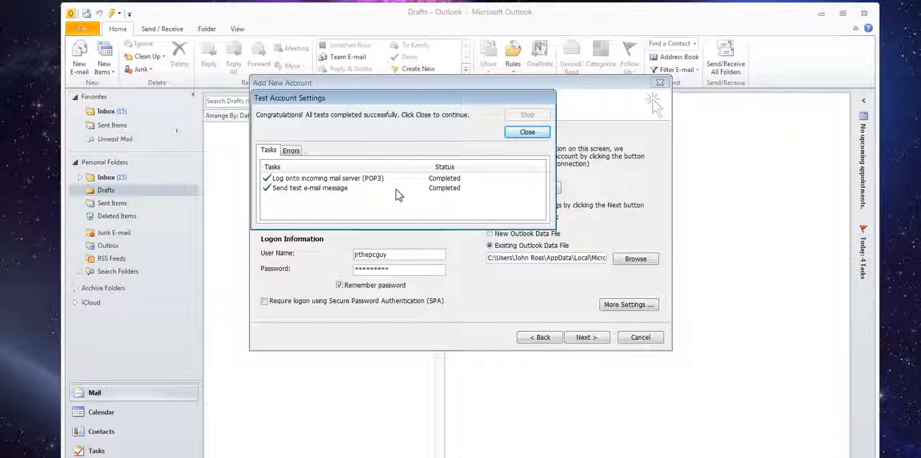
Step: Close the test results and advance the wizard to finish adding the account
click(513, 136)
click(587, 337)
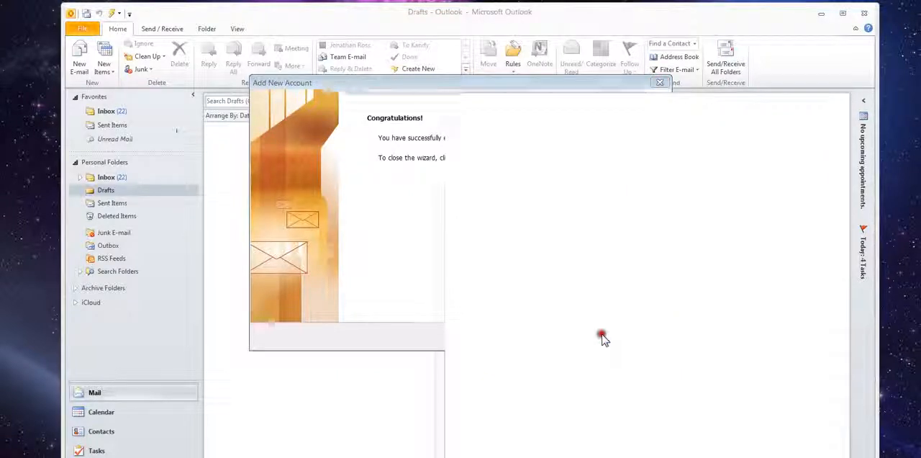